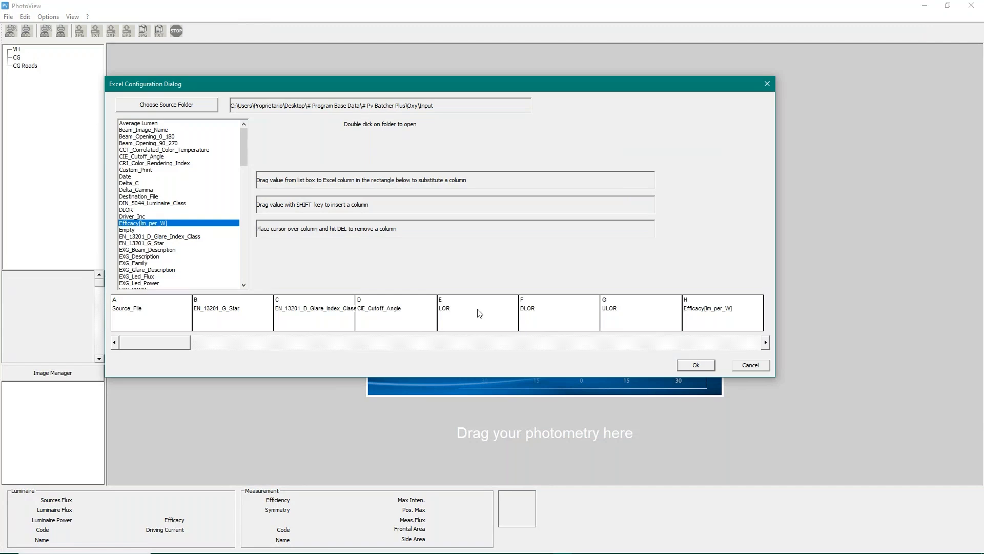
# Remove the LOR, DLOR and ULOR columns from the Excel column layout.
pyautogui.press('Delete')
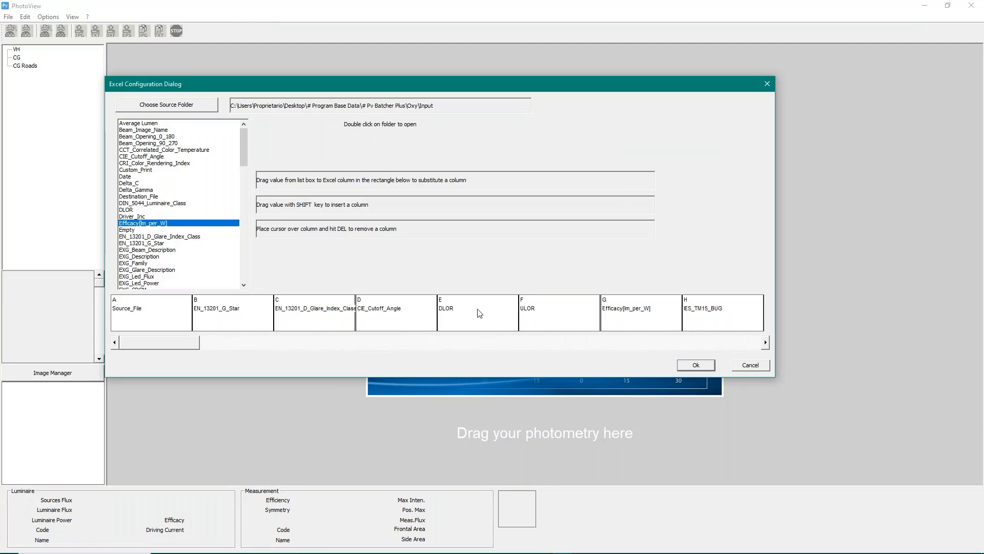
pyautogui.press('Delete')
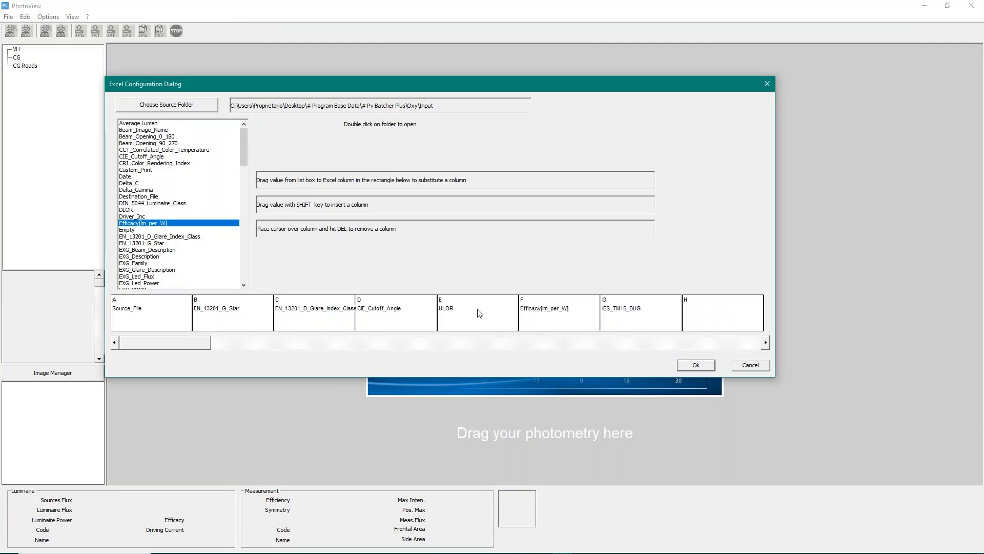
pyautogui.press('Delete')
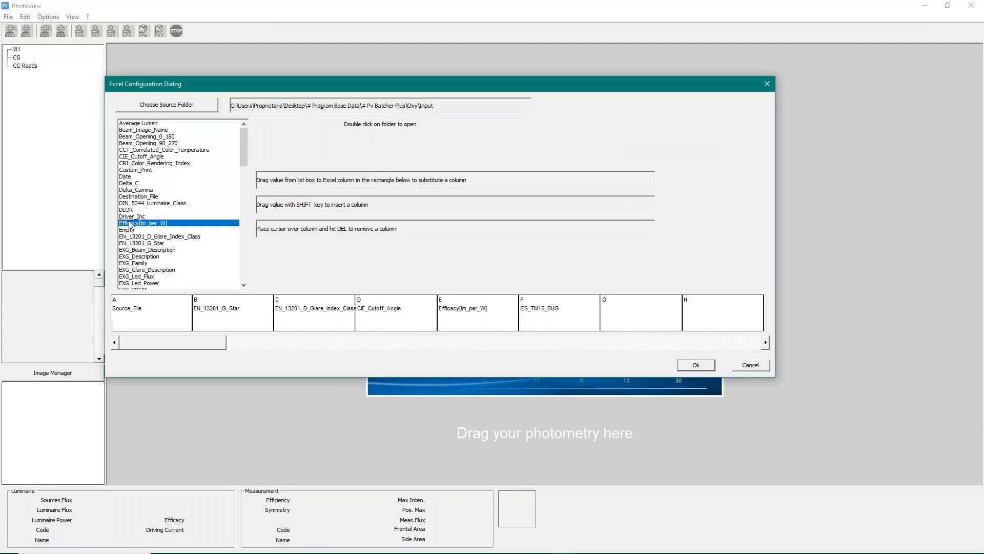
# Insert an Efficacy[lm_per_W] column at position B, ahead of EN_13201_G_Star.
pyautogui.moveTo(132, 224); pyautogui.dragTo(212, 309)
pyautogui.keyDown('shift'); pyautogui.moveTo(213, 312); pyautogui.dragTo(214, 313); pyautogui.keyUp('shift')
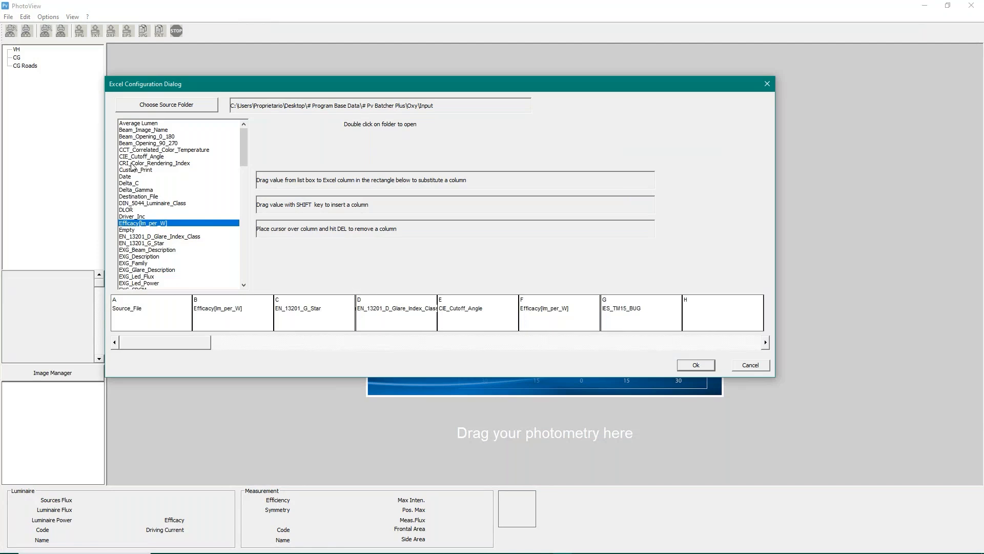
# Replace column E with IES_Cutoff_Angle and assign Glare_C0_G65 to the empty column H.
pyautogui.moveTo(245, 140); pyautogui.dragTo(248, 178)
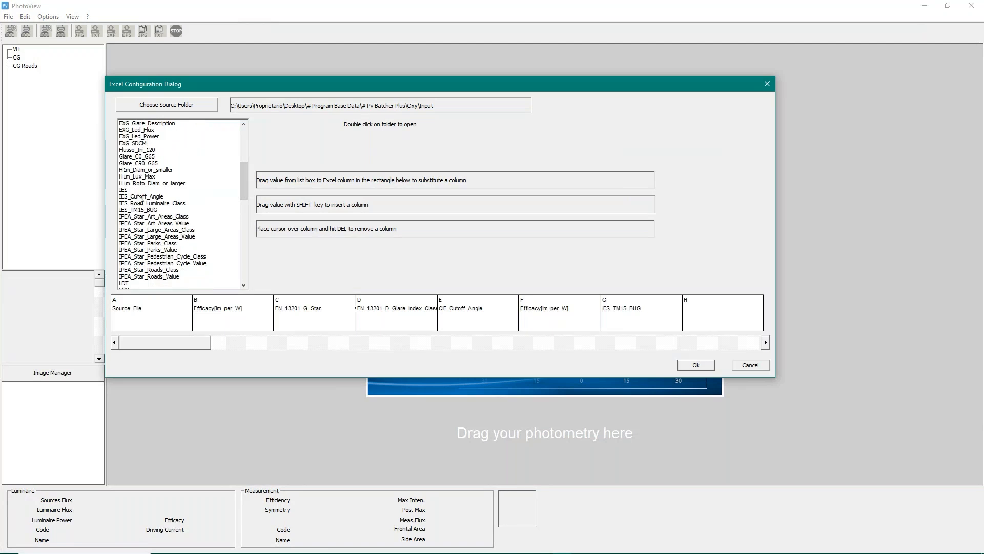
pyautogui.moveTo(139, 199)
pyautogui.mouseDown()
pyautogui.moveTo(326, 228)
pyautogui.moveTo(464, 310)
pyautogui.mouseUp()
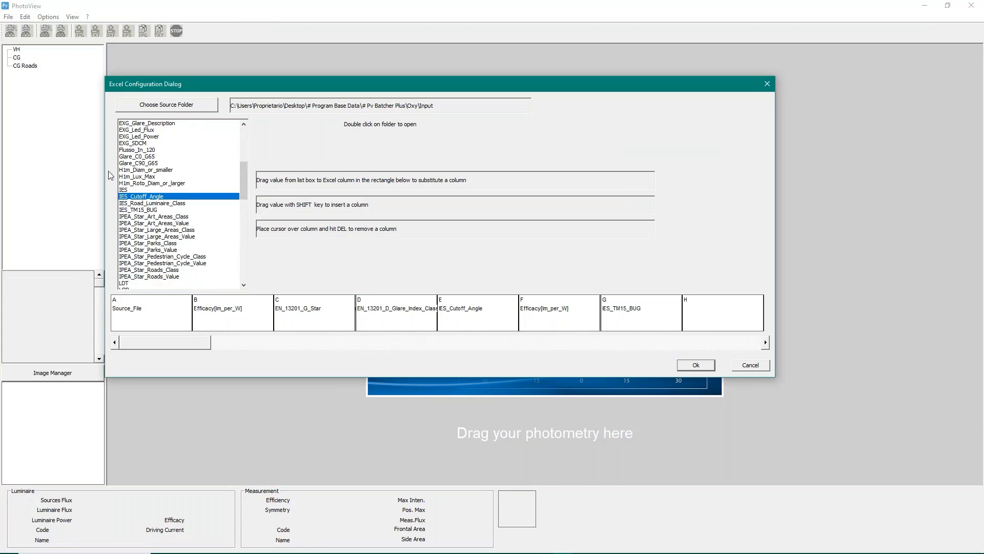
pyautogui.moveTo(129, 157)
pyautogui.mouseDown()
pyautogui.moveTo(320, 185)
pyautogui.moveTo(603, 303)
pyautogui.moveTo(725, 316)
pyautogui.mouseUp()
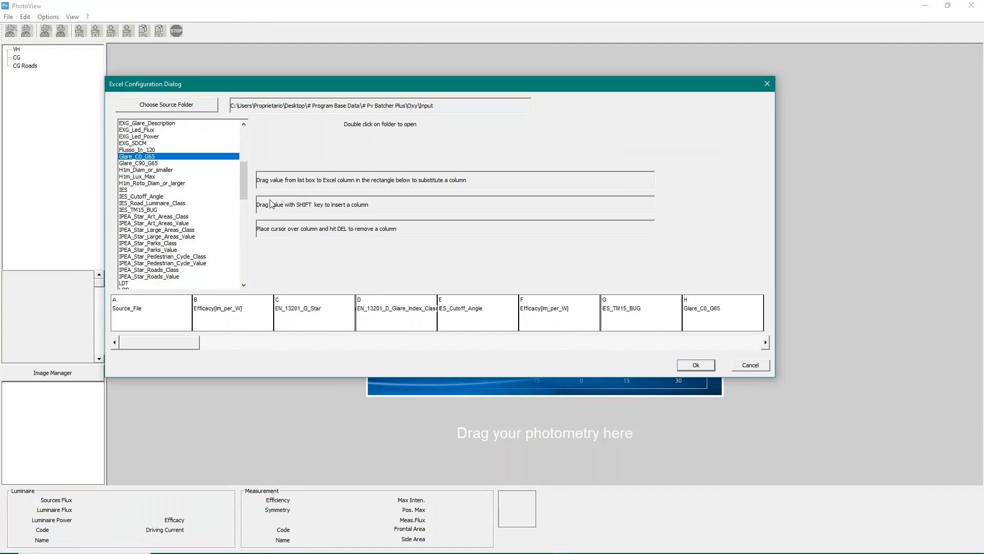
# Choose the Input folder inside Oxy as the source folder.
pyautogui.click(164, 105)
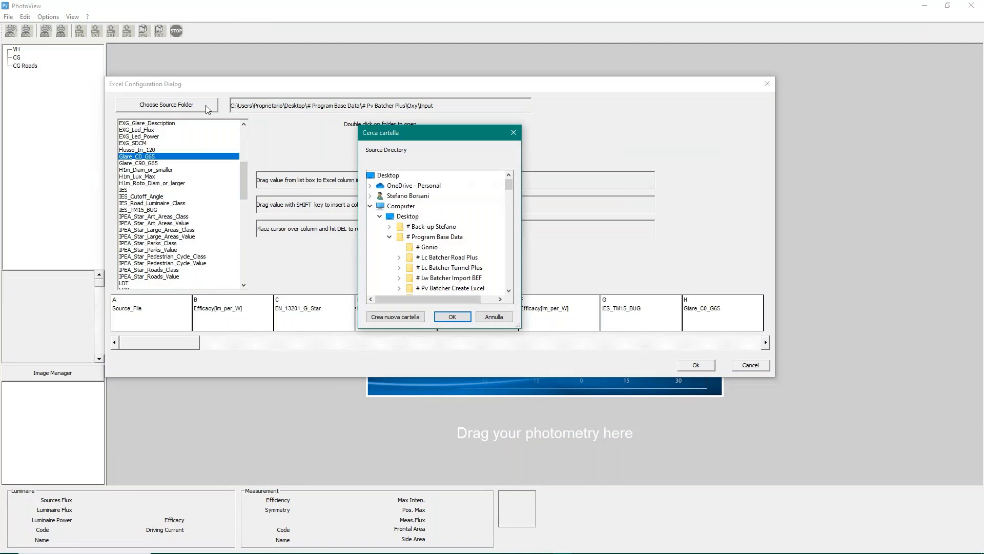
pyautogui.moveTo(509, 183); pyautogui.dragTo(512, 199)
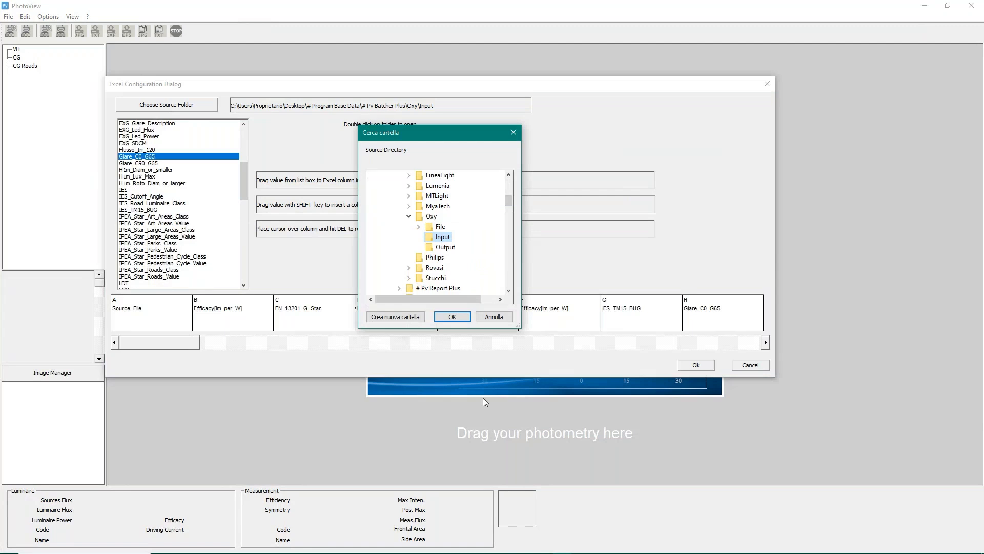
pyautogui.click(452, 317)
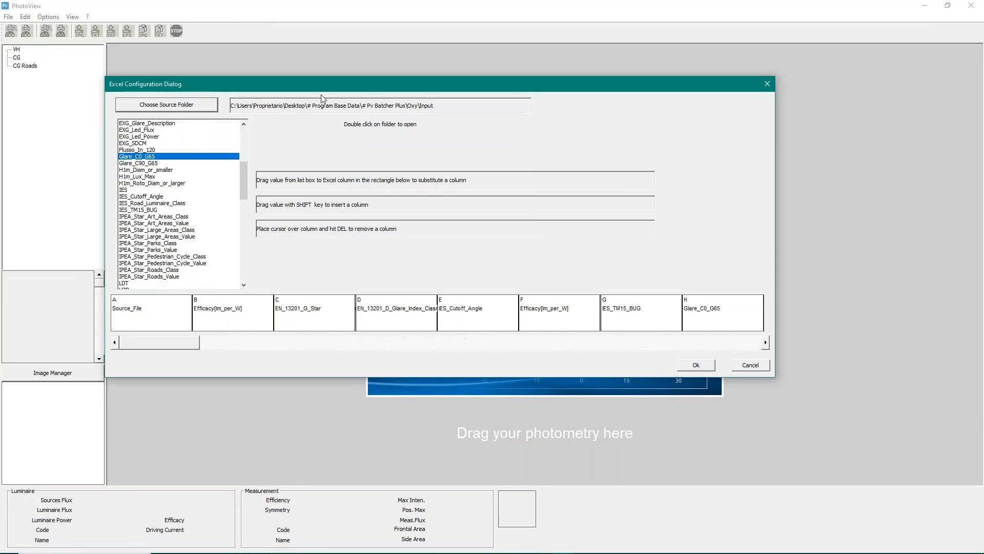
# Check the photometric files in the source folder and accept the Excel configuration.
pyautogui.doubleClick(344, 106)
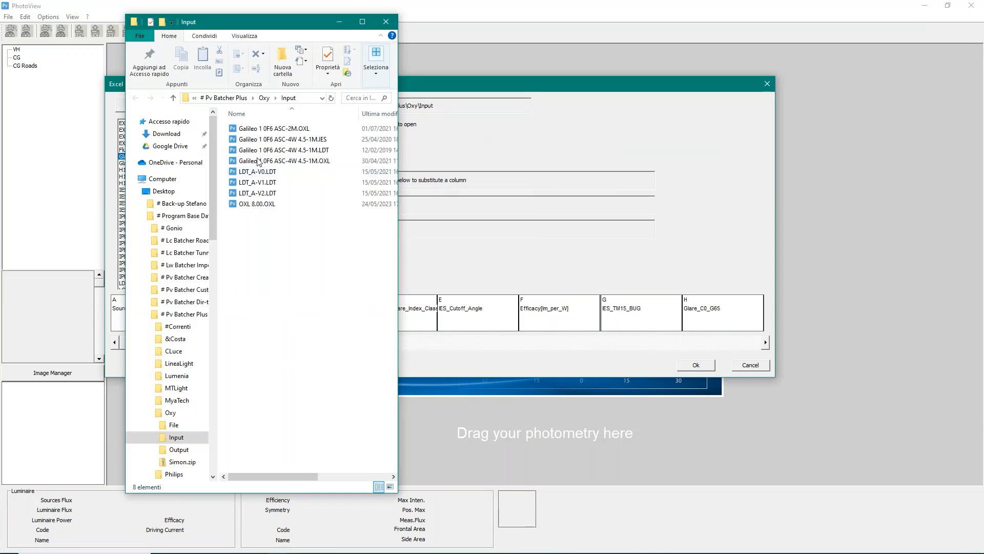
pyautogui.click(385, 21)
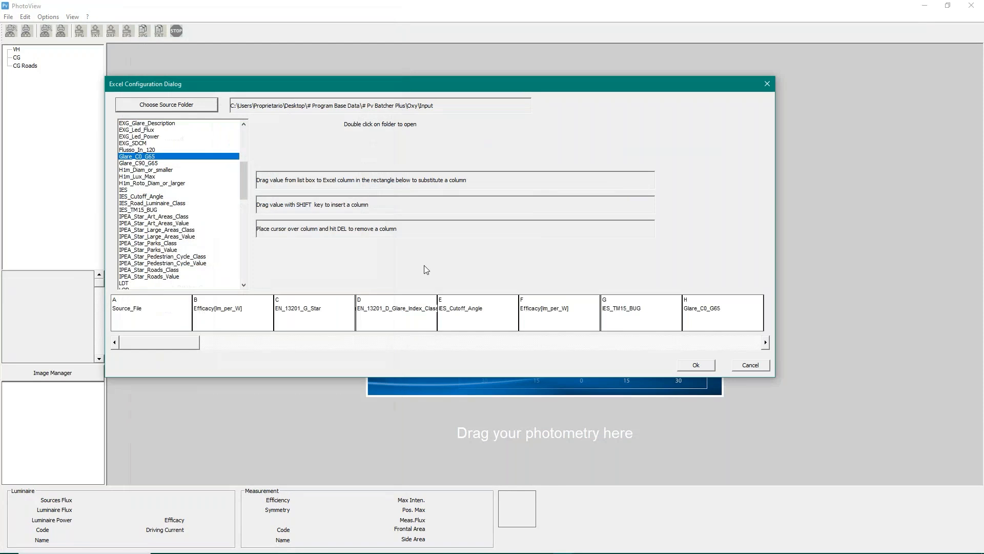
pyautogui.click(696, 366)
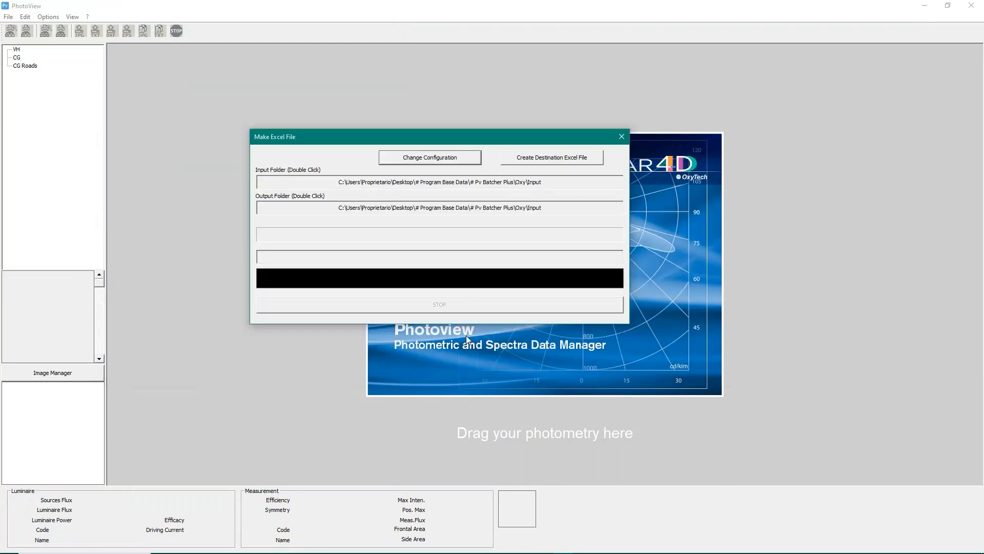
# Create the destination Excel file as Test2.XLSX in the Oxy Output folder.
pyautogui.click(558, 158)
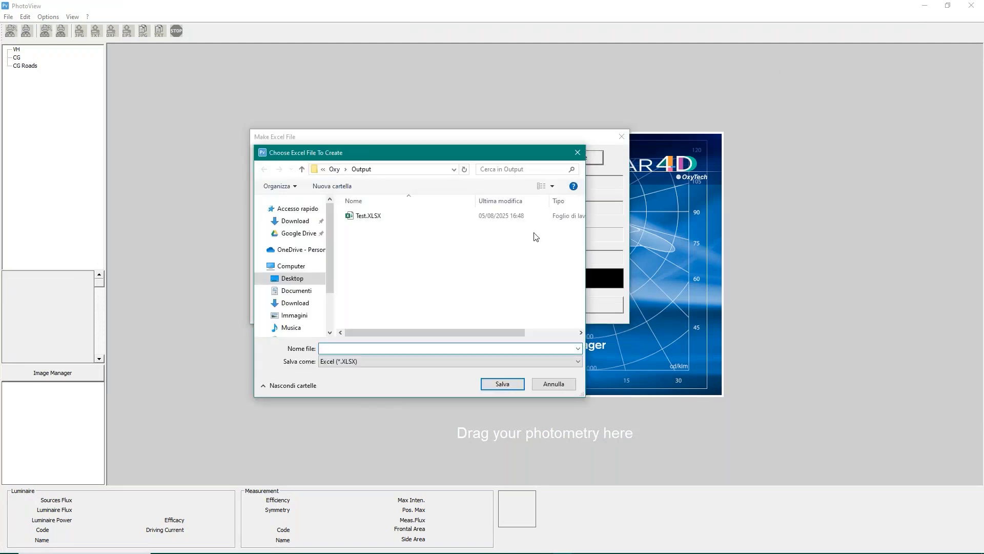
pyautogui.moveTo(418, 152); pyautogui.dragTo(473, 205)
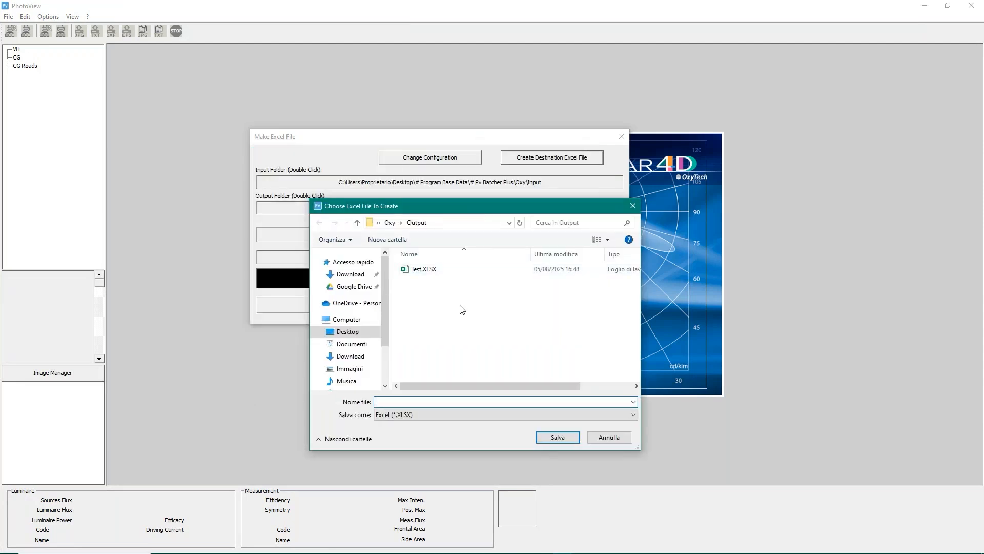
pyautogui.click(426, 270)
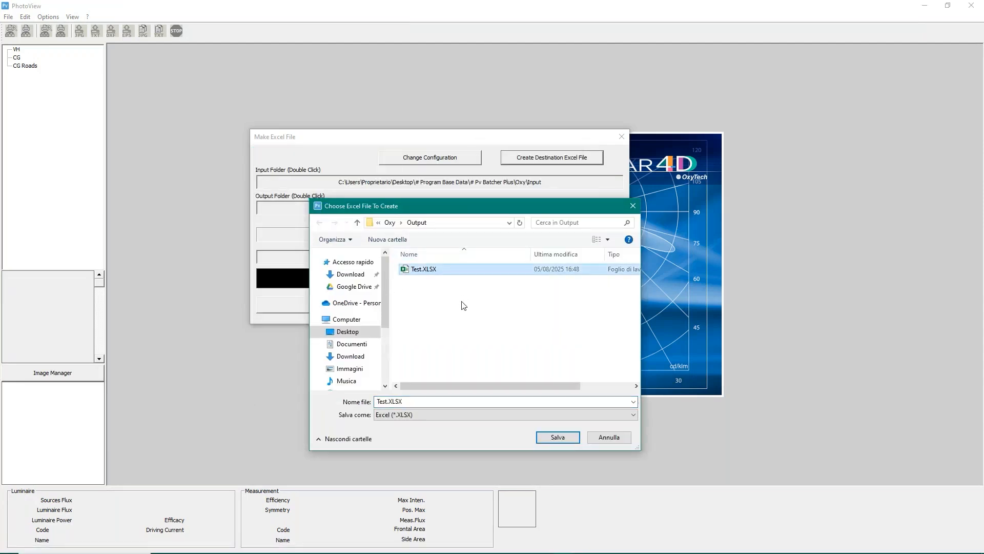
pyautogui.click(425, 401)
pyautogui.press('Home')
pyautogui.press('Right')
pyautogui.press('Right')
pyautogui.press('Right')
pyautogui.press('Right')
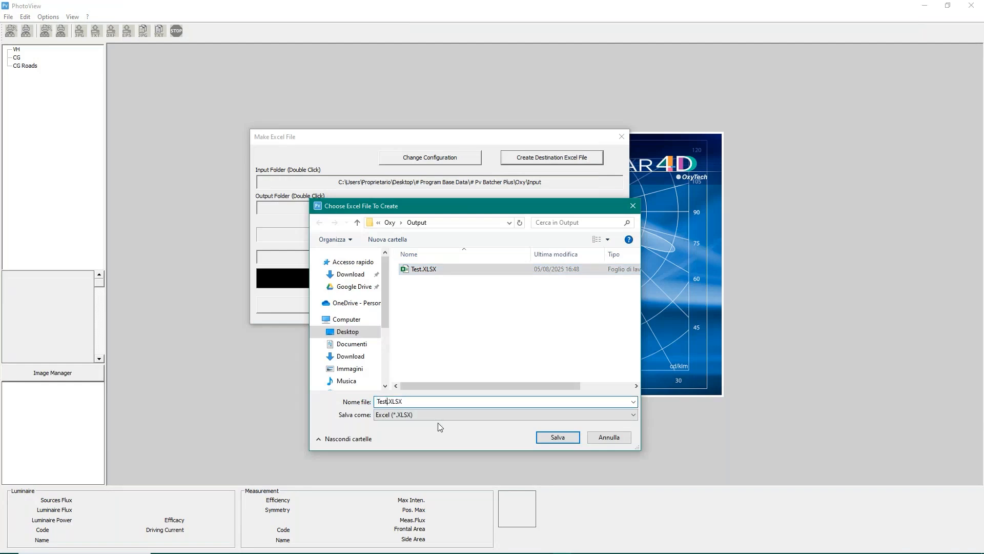
pyautogui.write('2')
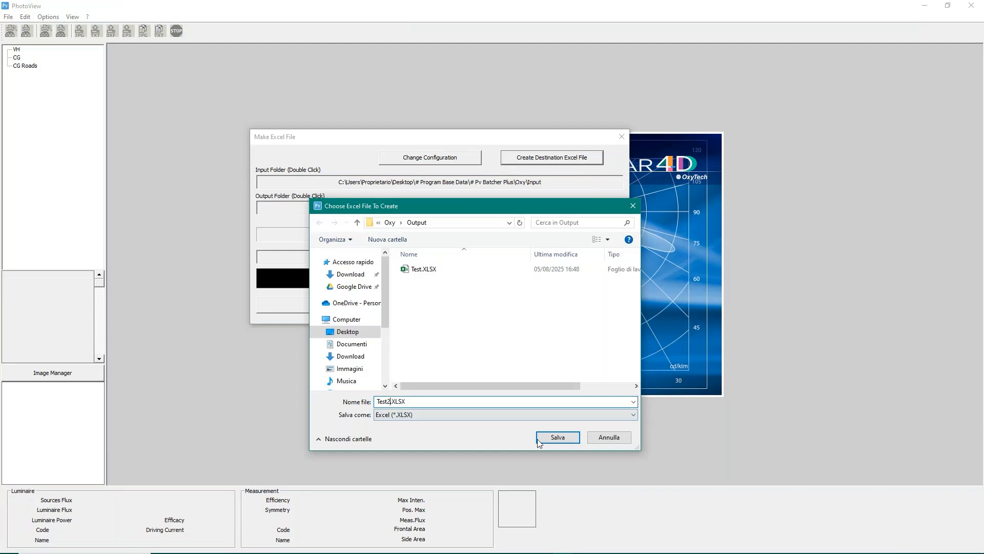
pyautogui.click(558, 440)
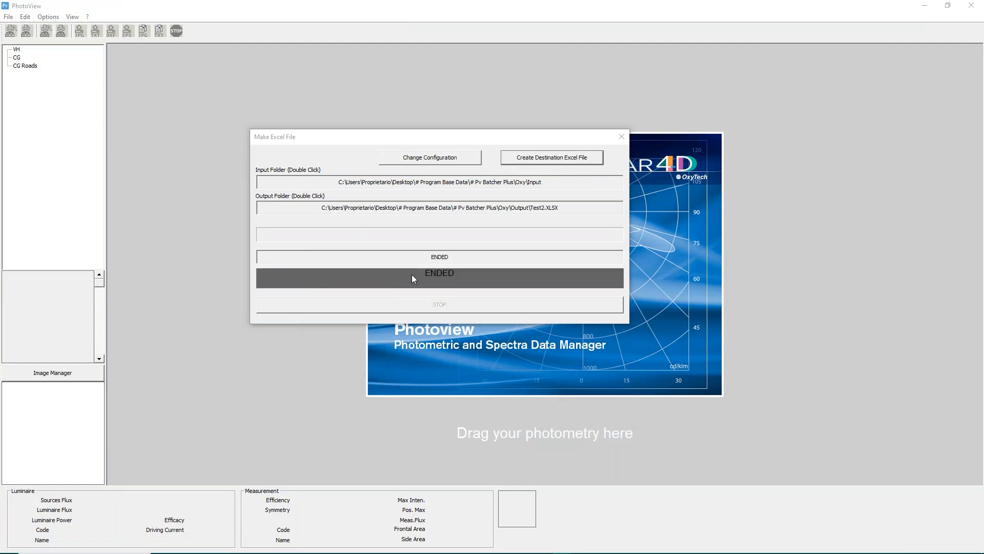
# Open the output folder and open Test2.XLSX in Excel.
pyautogui.doubleClick(433, 209)
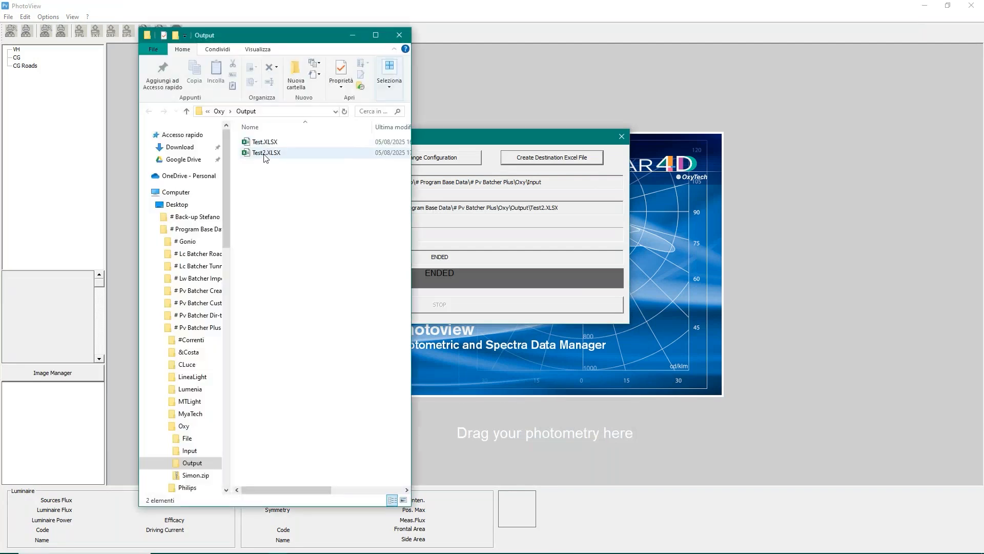
pyautogui.click(266, 153)
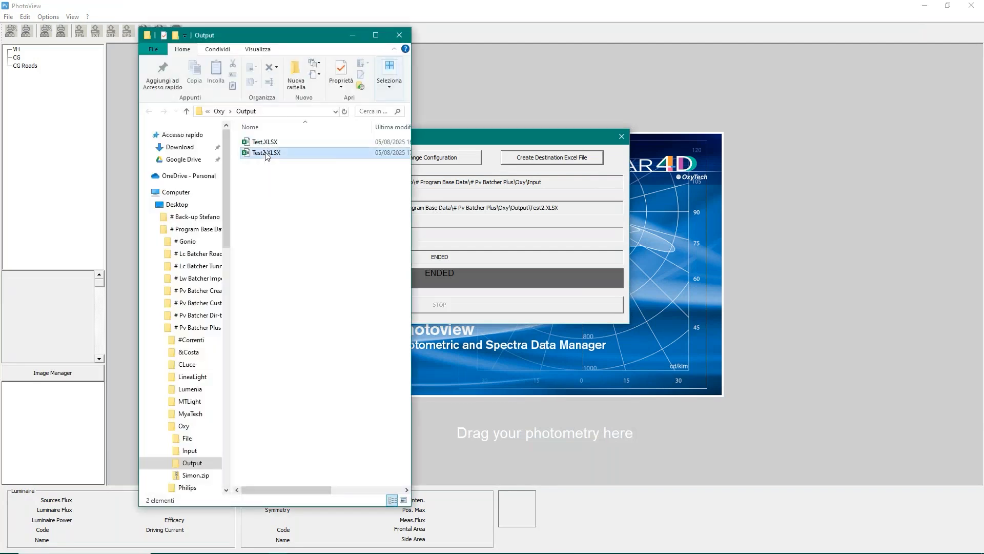
pyautogui.doubleClick(266, 153)
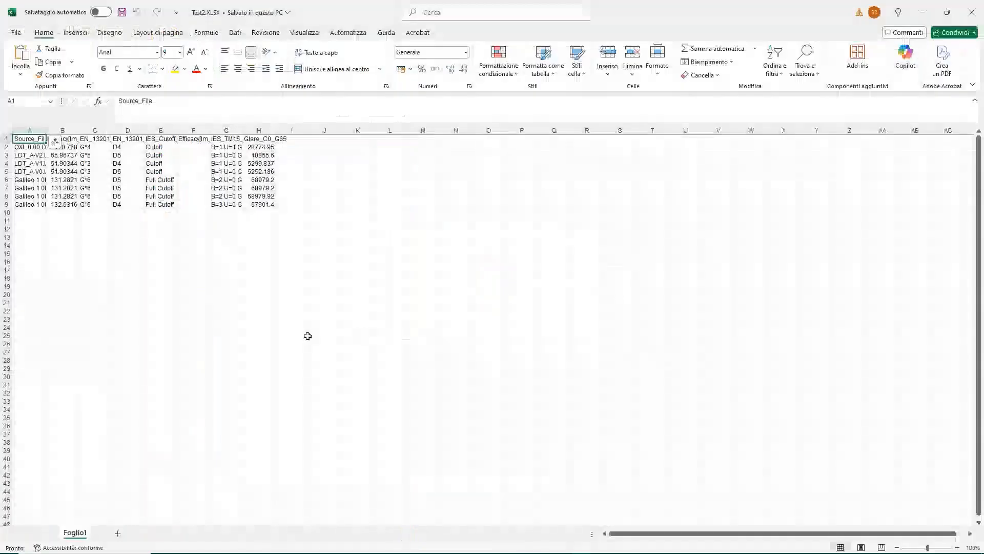
# Autofit the width of all columns in the sheet to their contents and clear the selection.
pyautogui.click(8, 130)
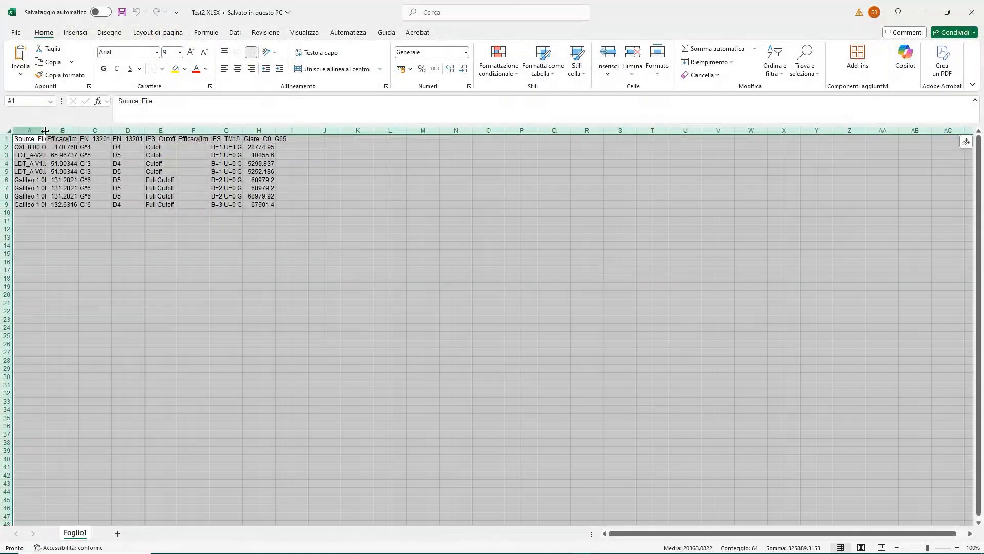
pyautogui.moveTo(47, 132); pyautogui.dragTo(47, 133)
pyautogui.doubleClick(46, 132)
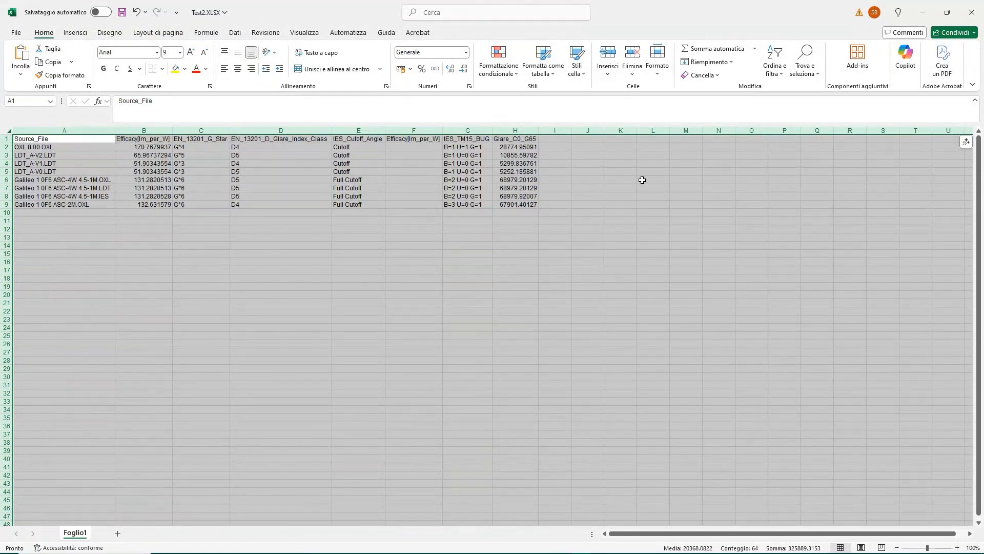
pyautogui.click(494, 303)
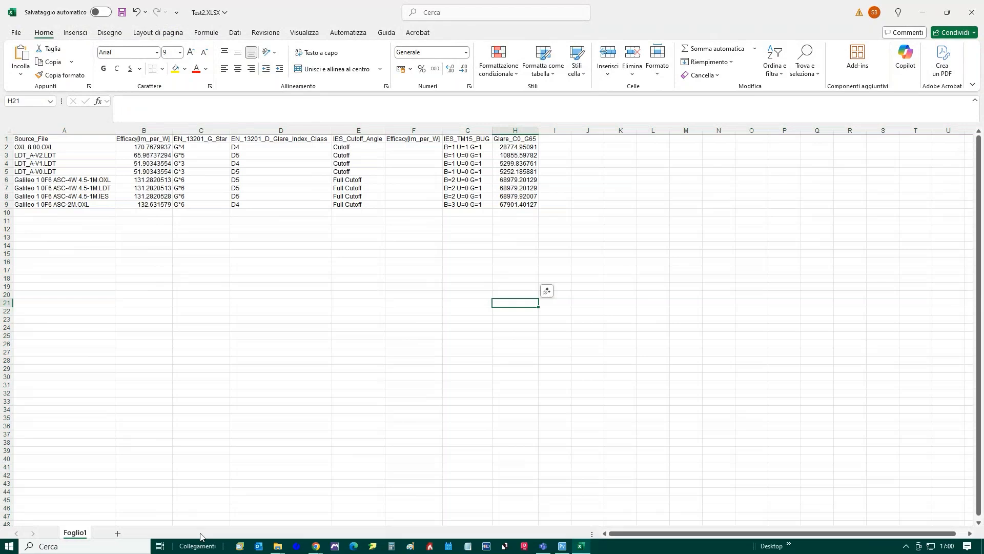